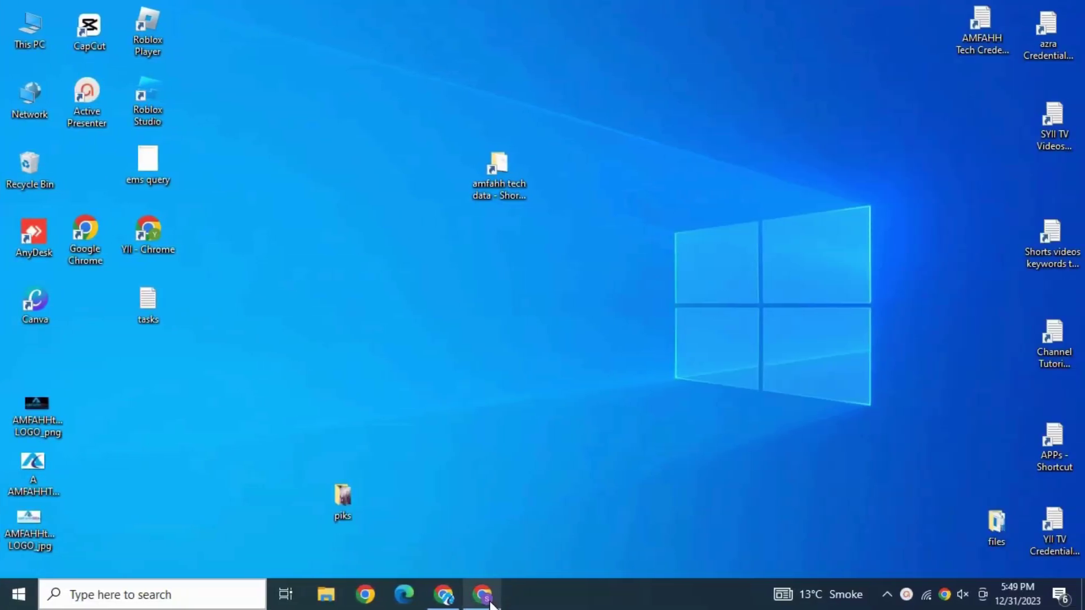
Open Chrome, go to the Google AdSense site from the search results, and begin signing in.
left_click(488, 599)
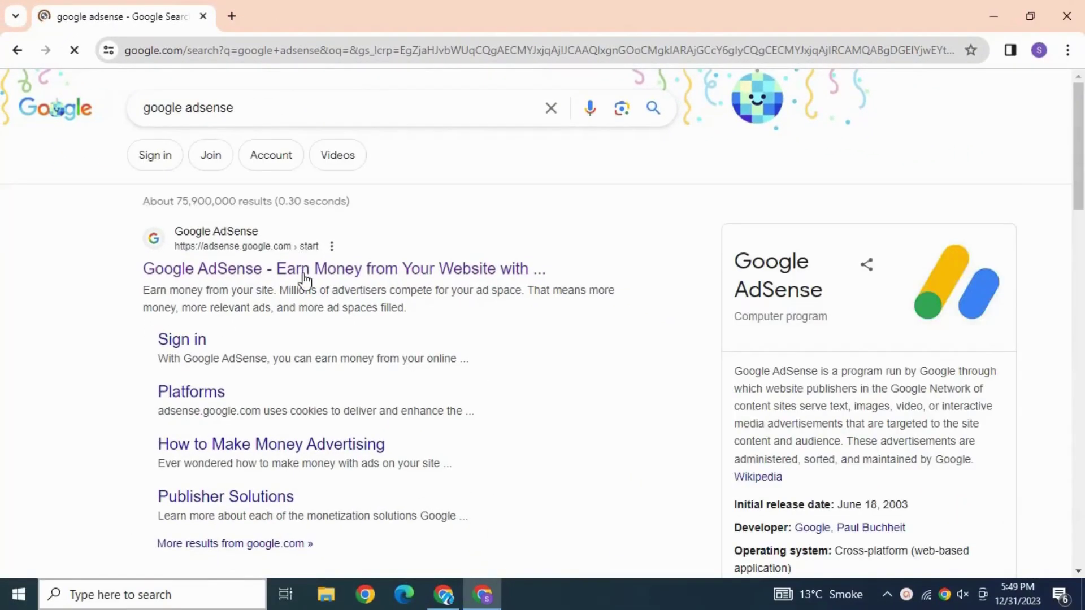
left_click(307, 272)
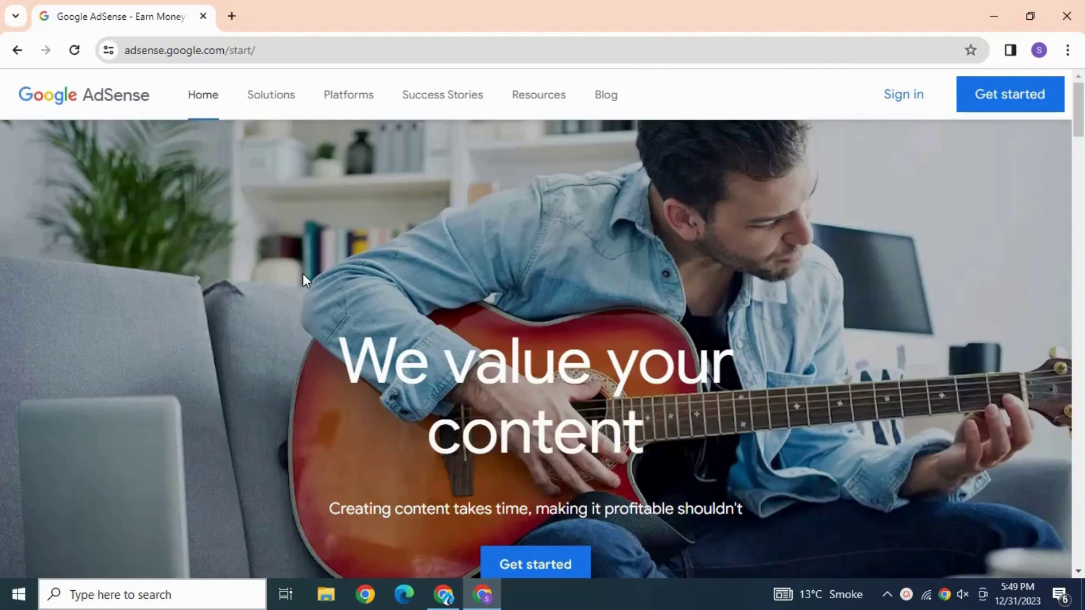
left_click(908, 95)
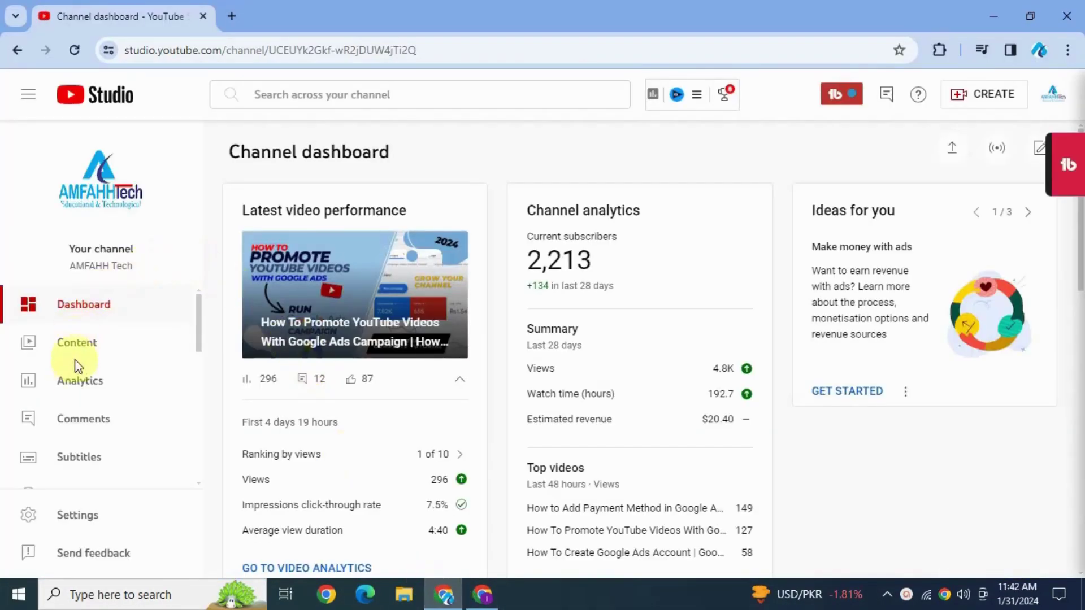
Show the channel's lifetime estimated revenue ($34.87) in YouTube Studio Analytics.
left_click(76, 382)
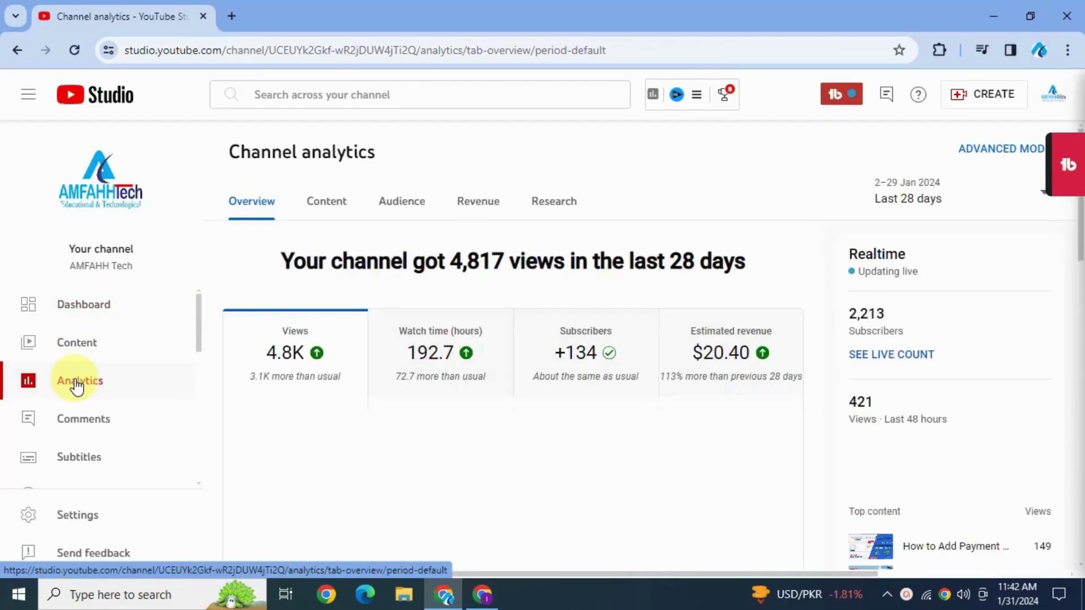
left_click(753, 348)
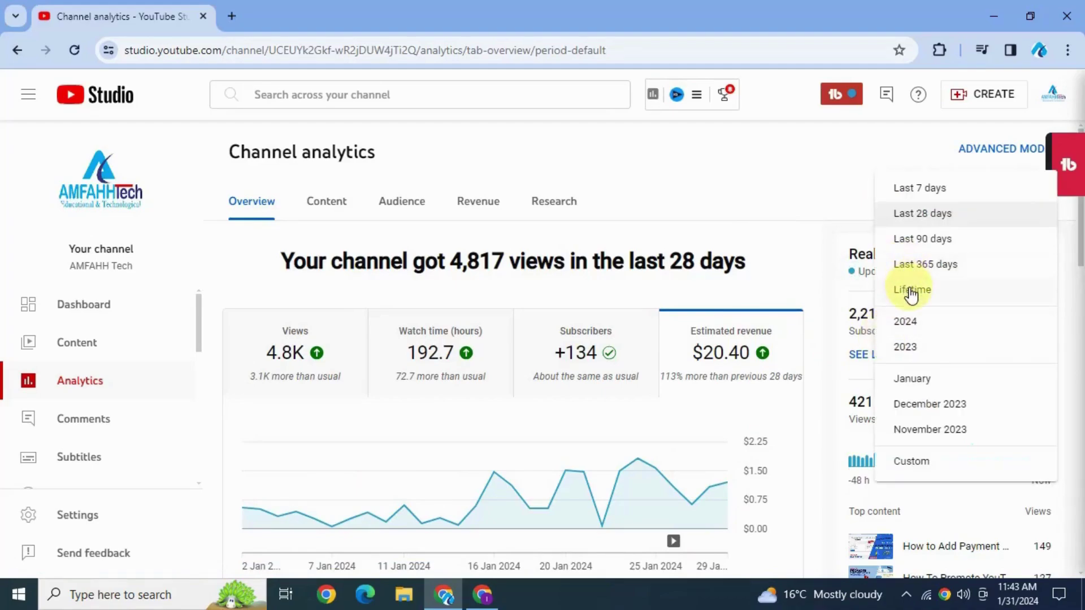
left_click(911, 290)
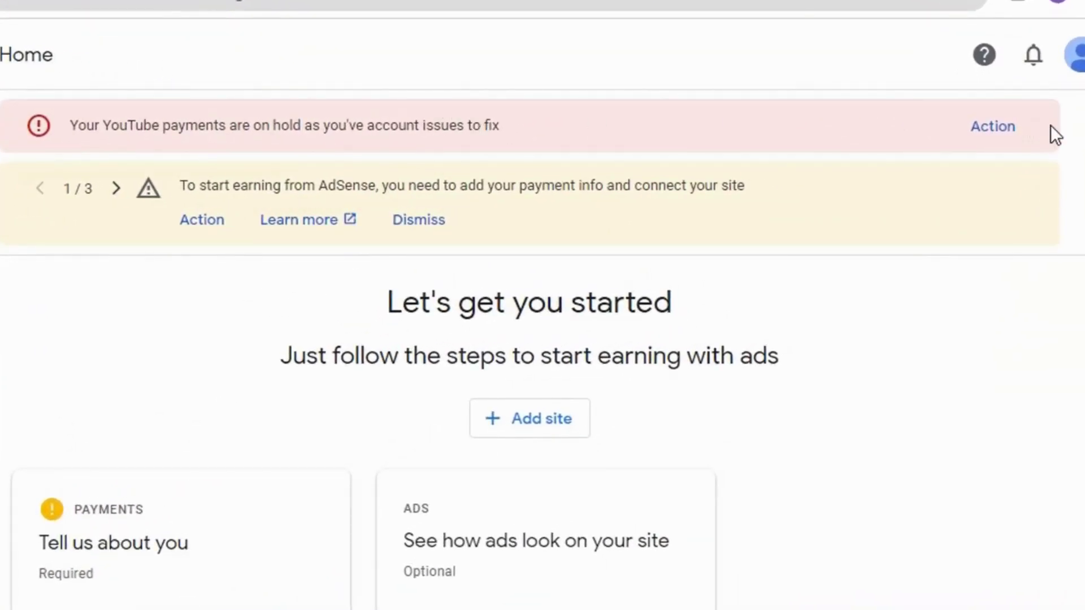
From the payments-on-hold banner, reach payments info ($4.48) and bring up the Verify now requirements.
left_click(993, 127)
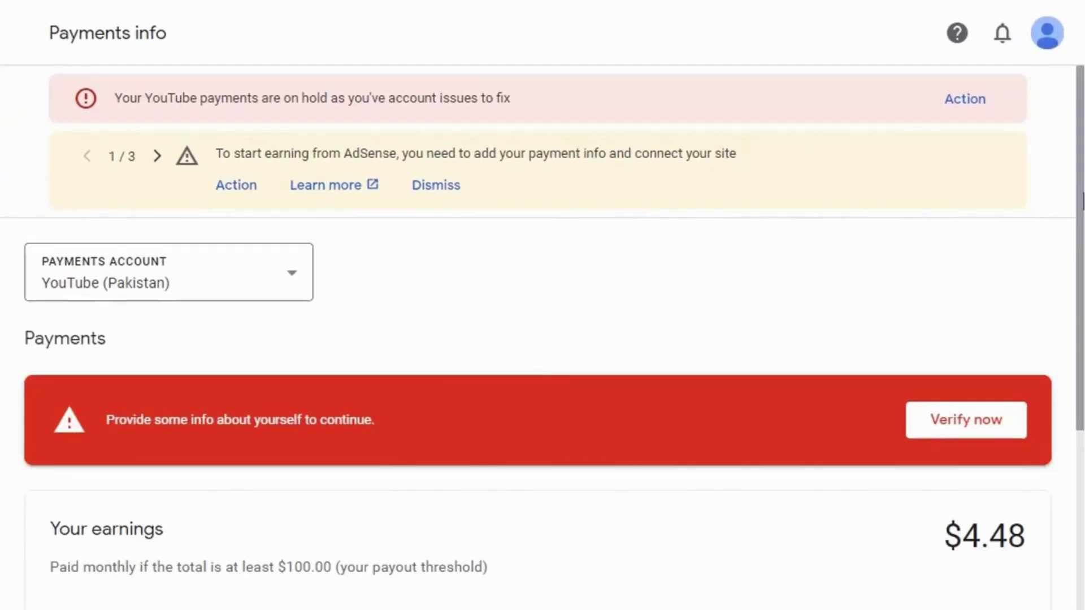
left_click_drag(1081, 236, 1081, 306)
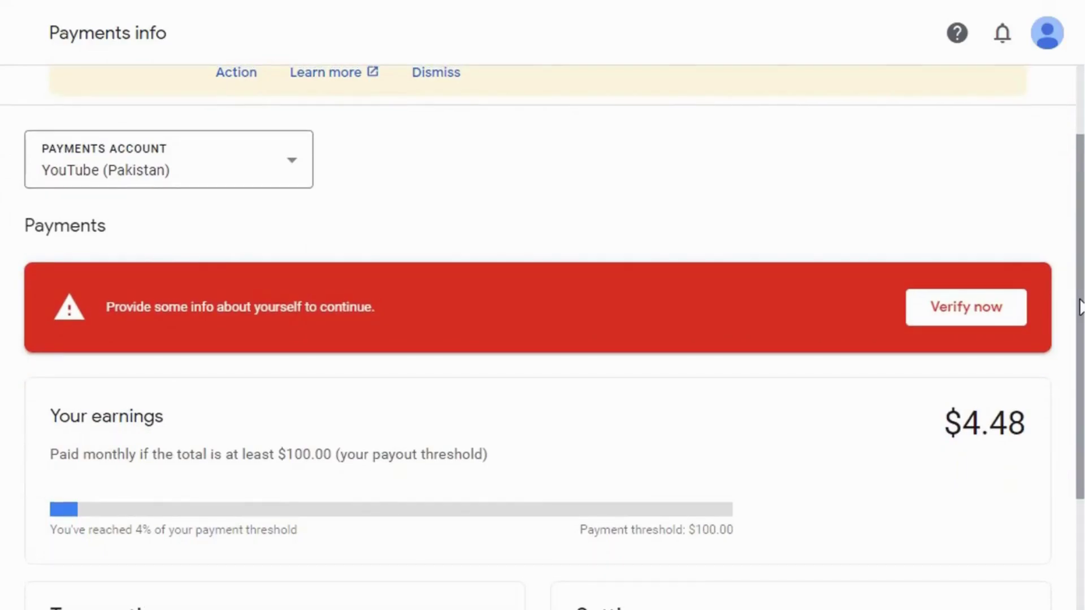
left_click(933, 312)
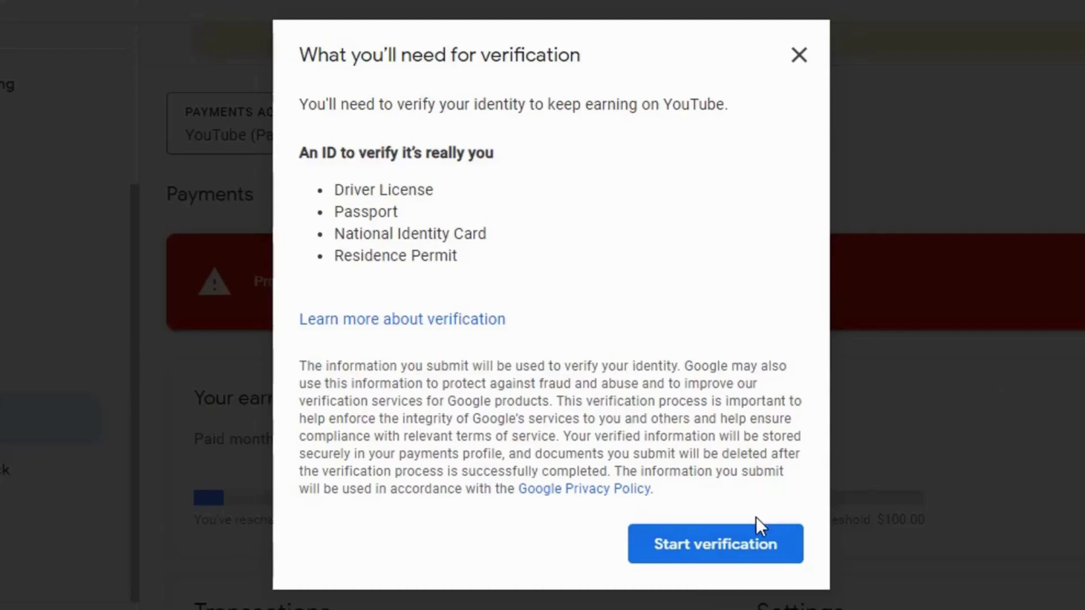
Start verification, enter the legal name, choose National Identity Card, and begin the front-of-ID upload.
left_click(746, 545)
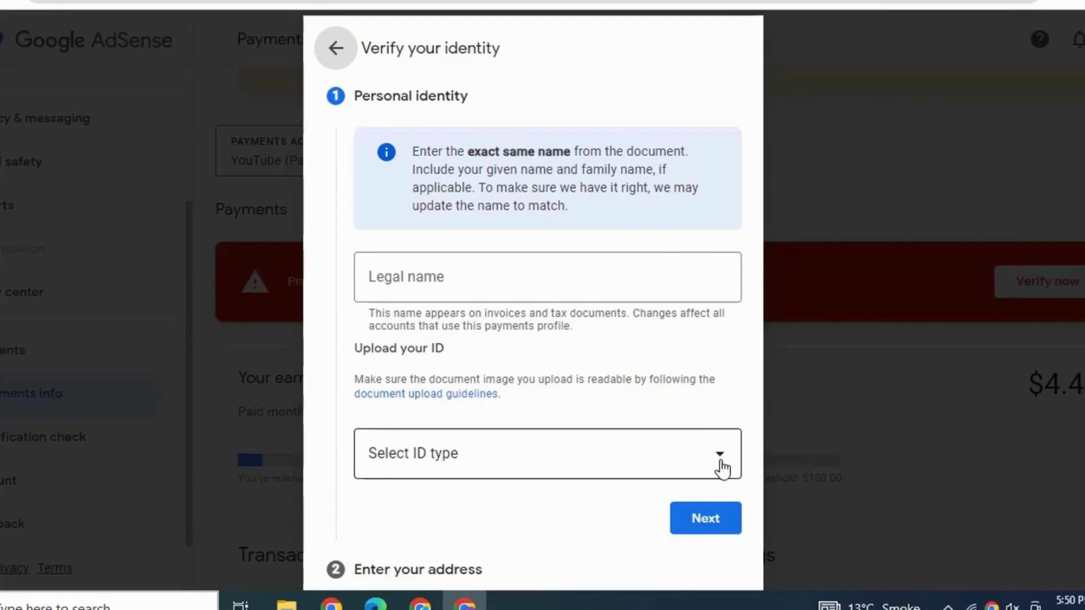
left_click(557, 289)
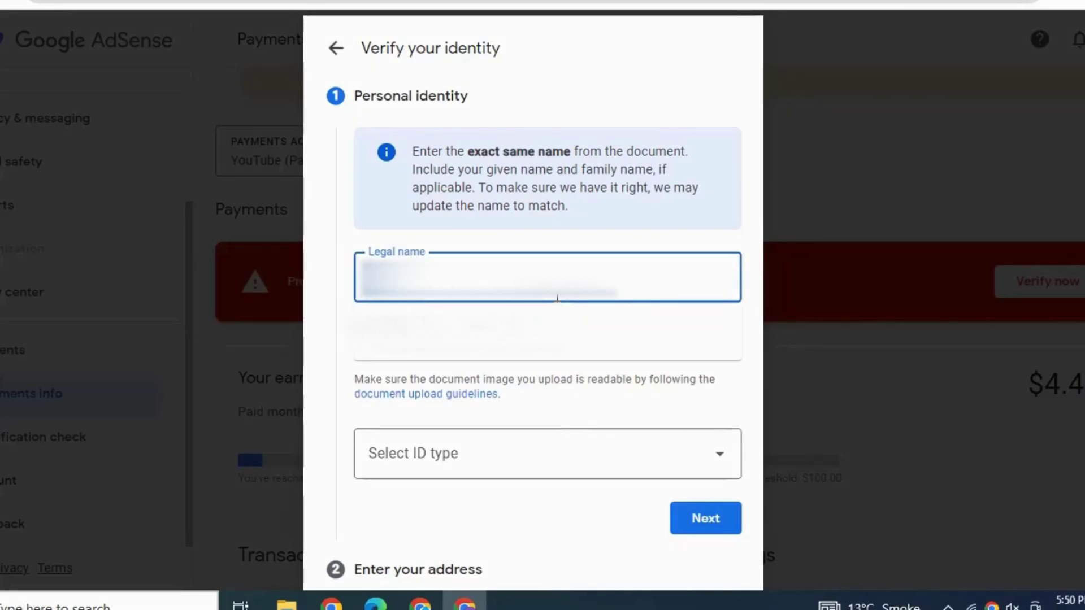
left_click(574, 465)
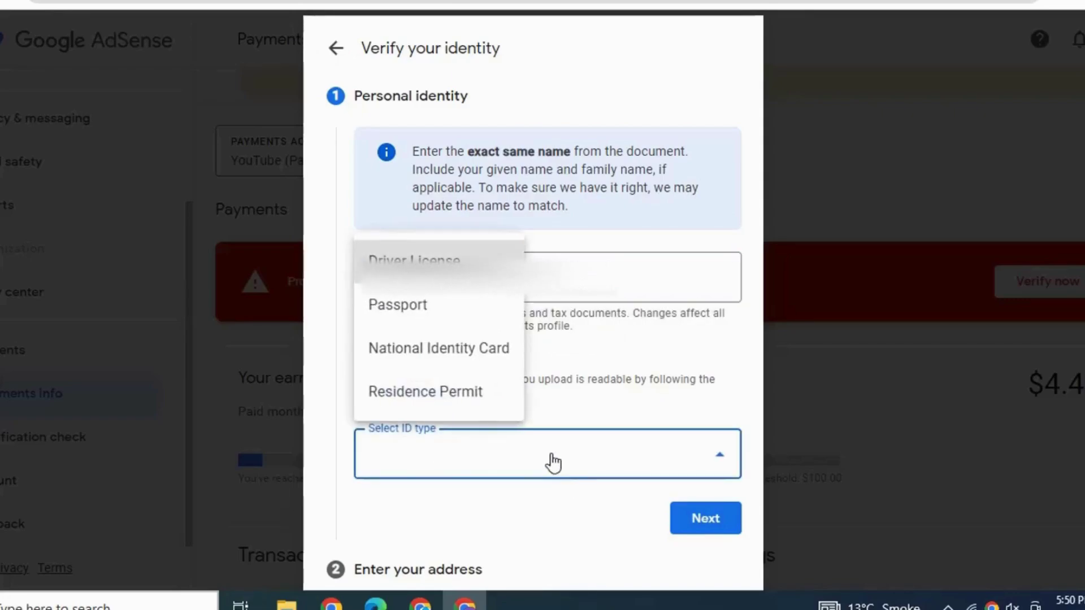
left_click(415, 349)
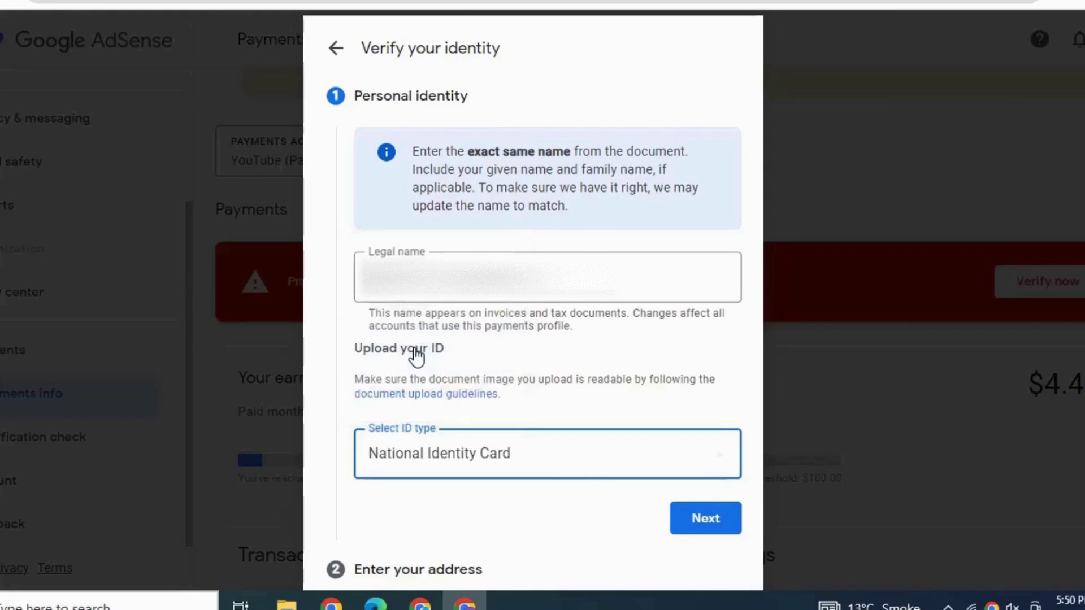
left_click(380, 541)
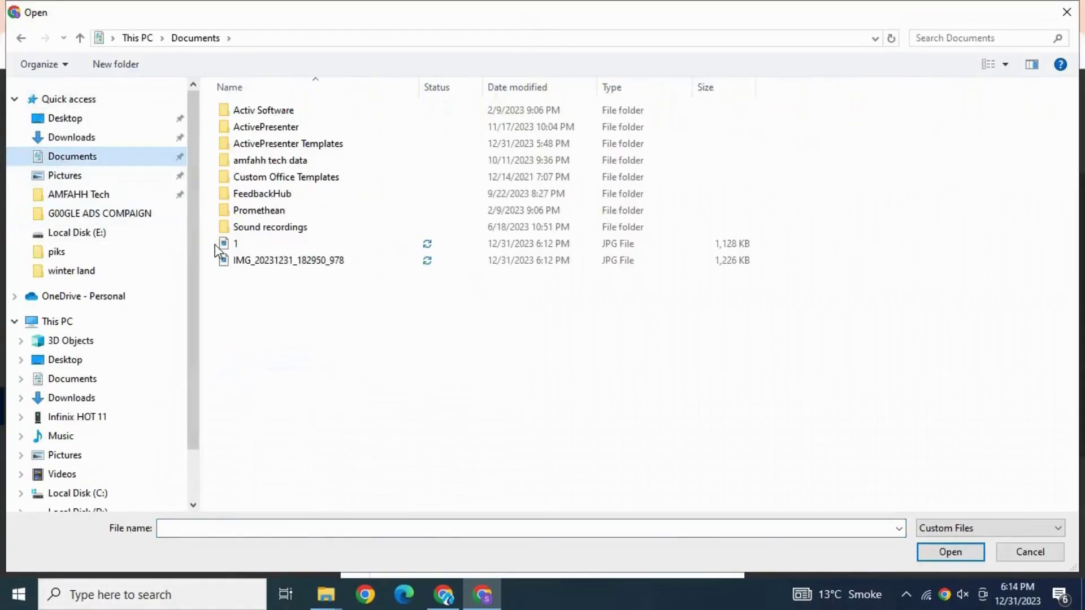
Submit image file 1 from Documents as the ID front; AdSense rejects it as unreadable.
left_click(227, 245)
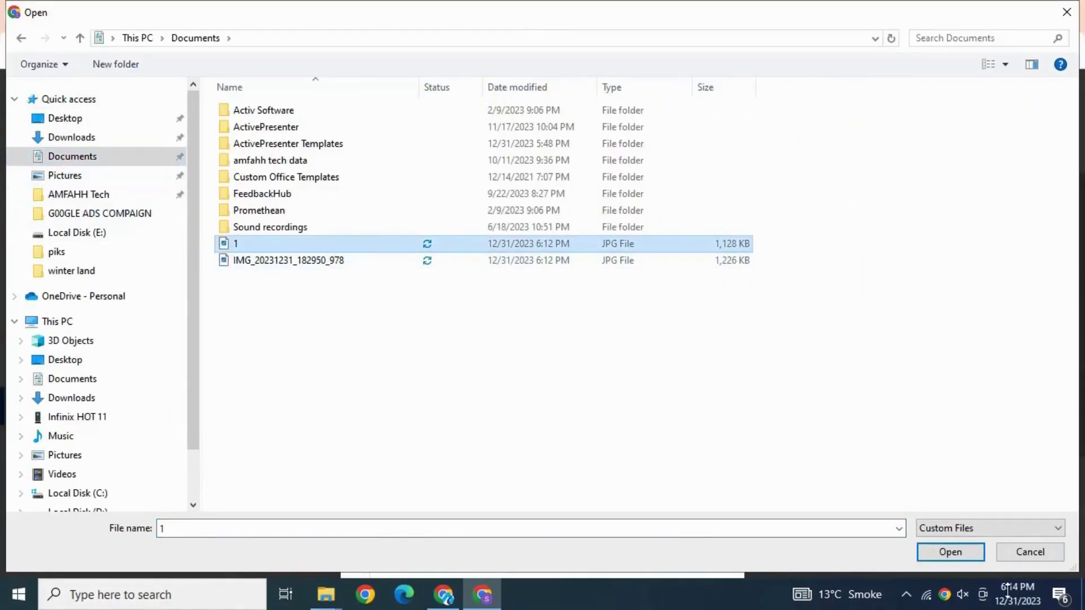
left_click(950, 553)
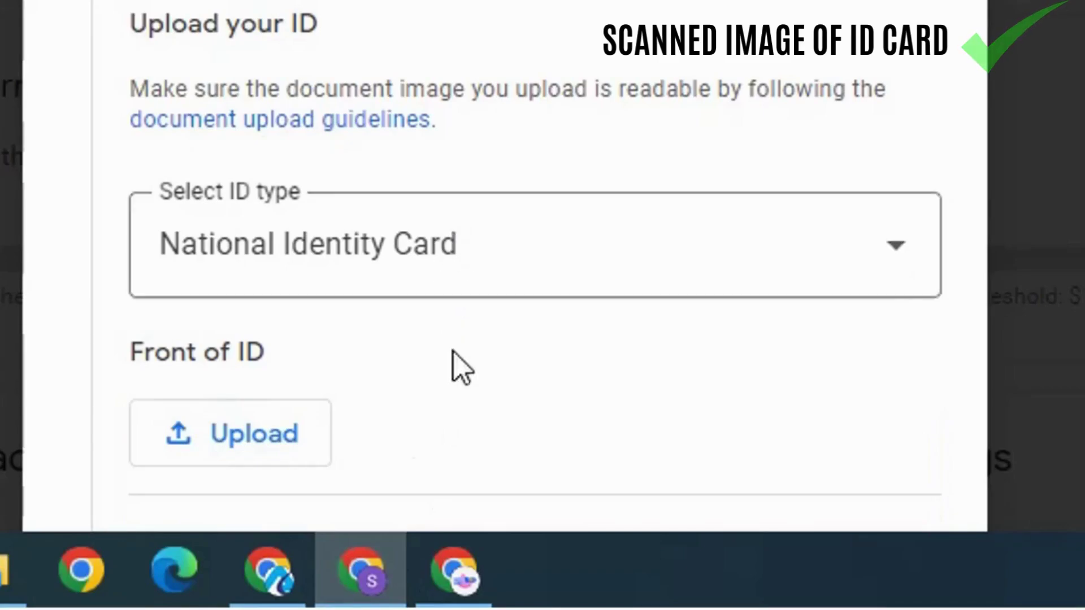
left_click(269, 449)
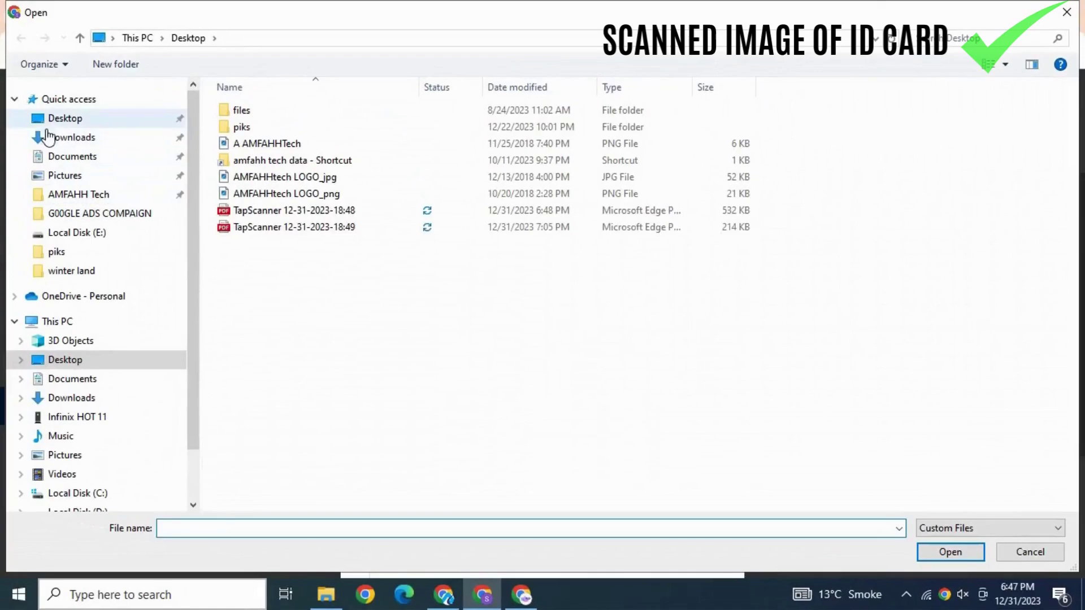
left_click(356, 210)
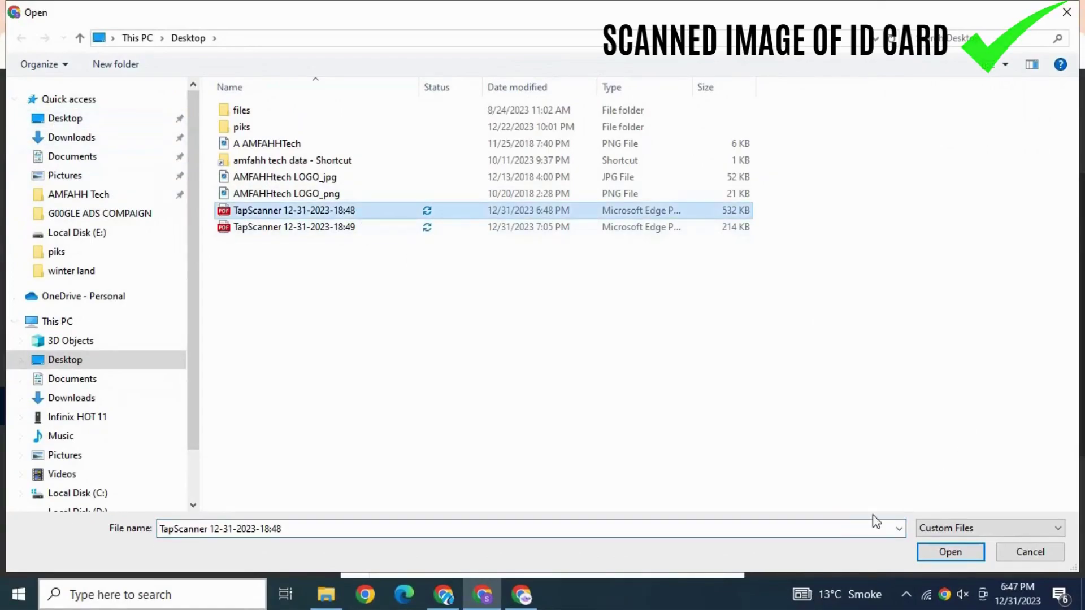
left_click(950, 551)
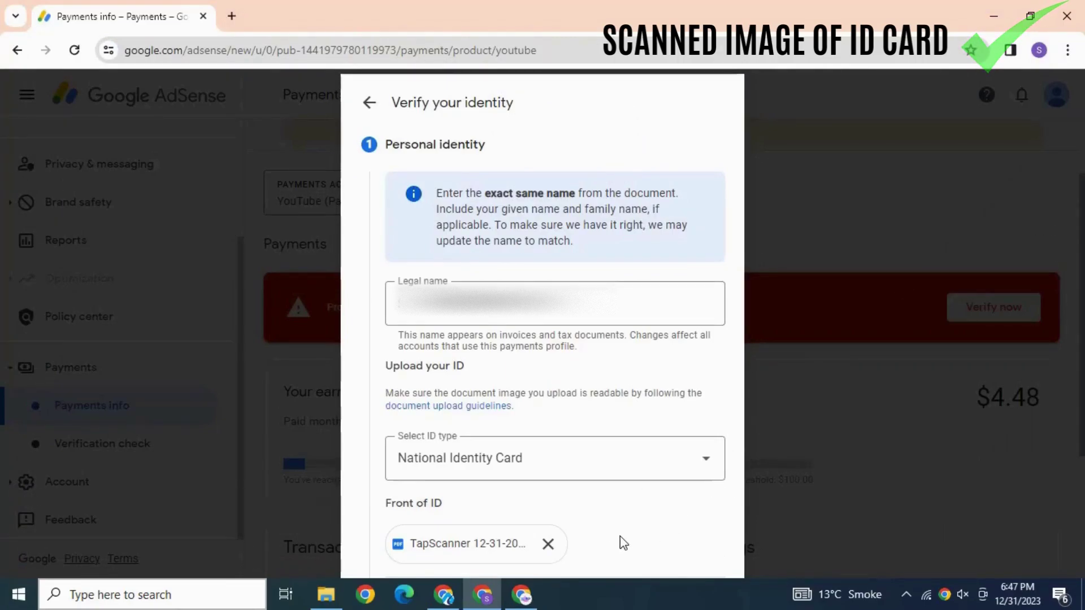
key("ctrl+minus")
key("ctrl+minus")
key("ctrl+minus")
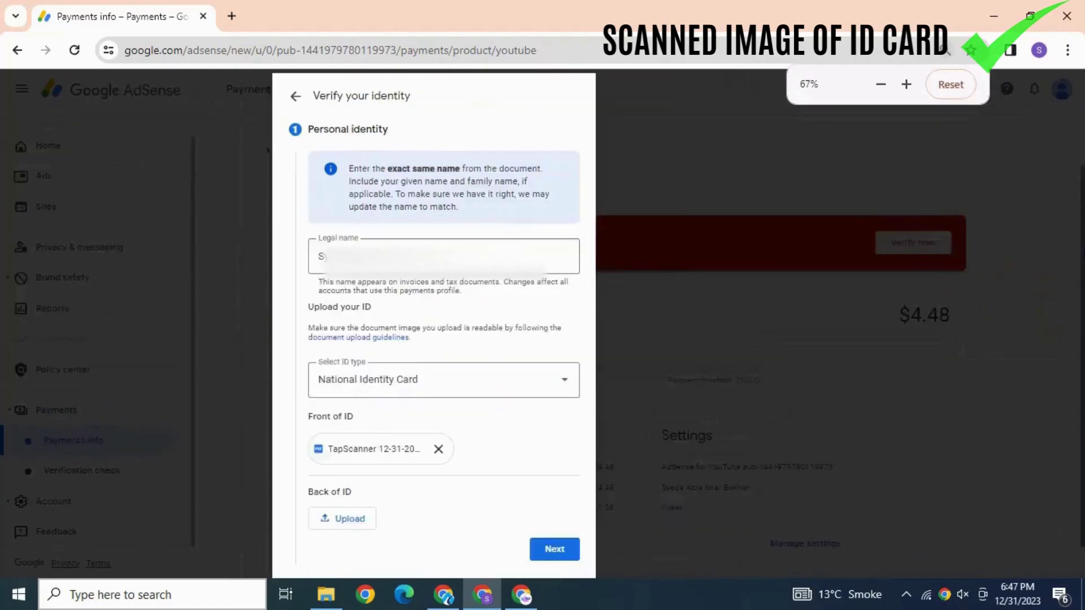
key("ctrl+minus")
key("ctrl+plus")
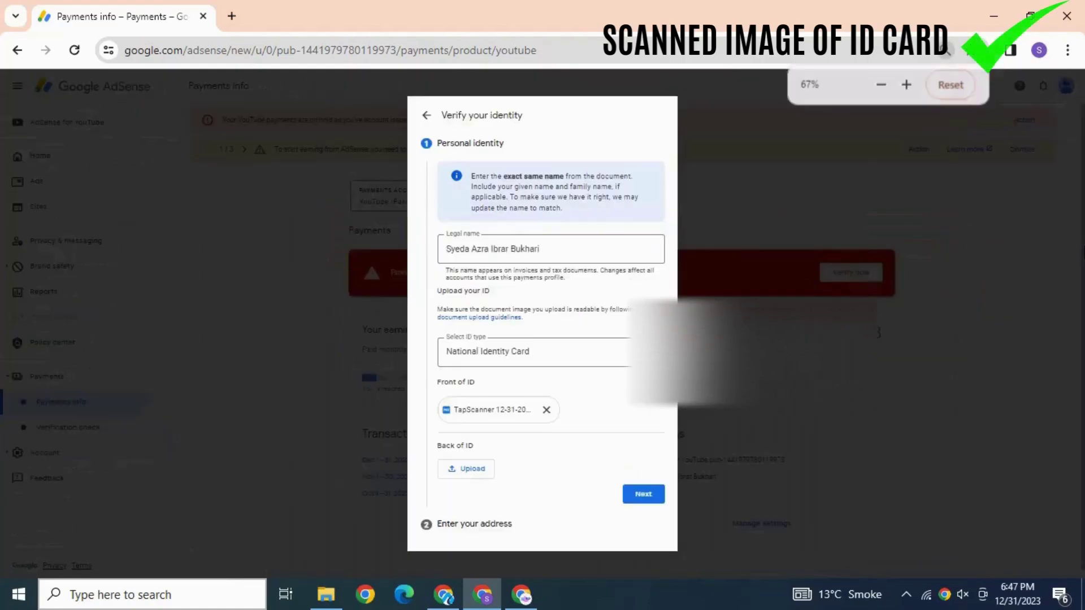
key("ctrl+plus")
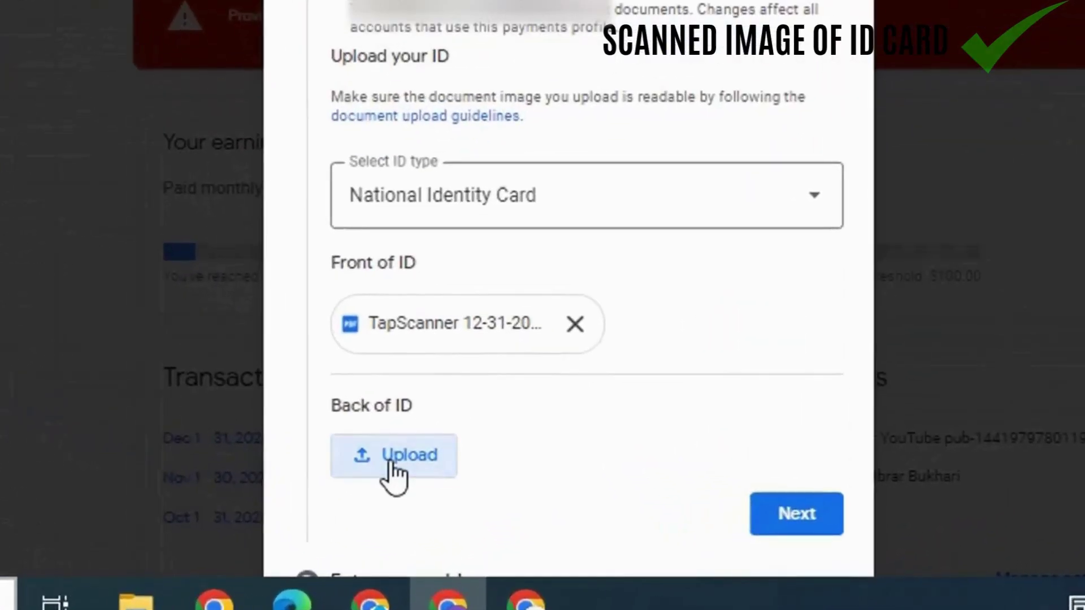
left_click(424, 486)
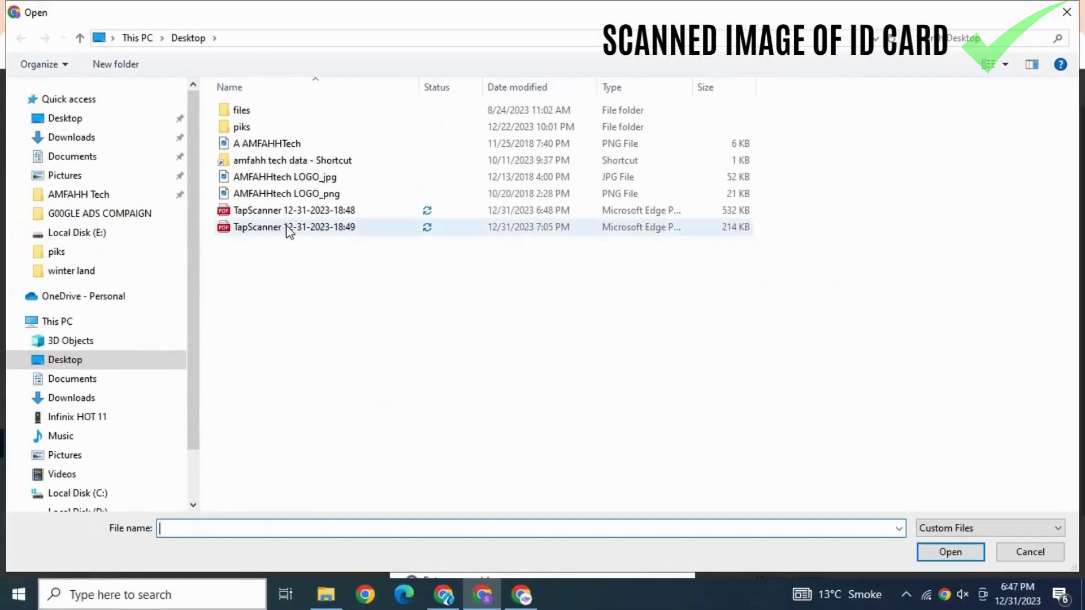
left_click(267, 227)
left_click(950, 551)
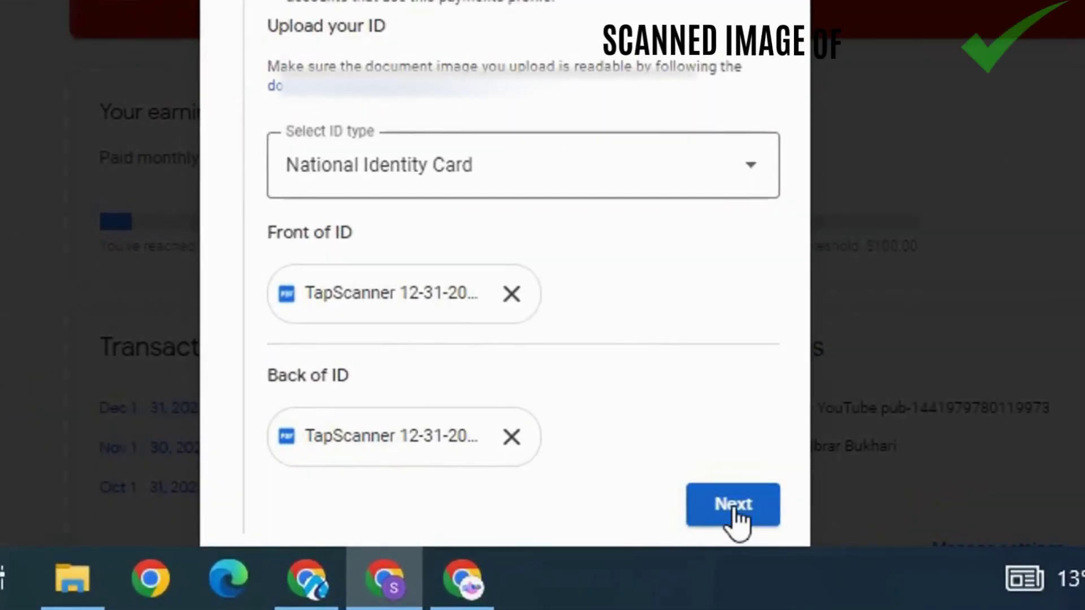
left_click(733, 505)
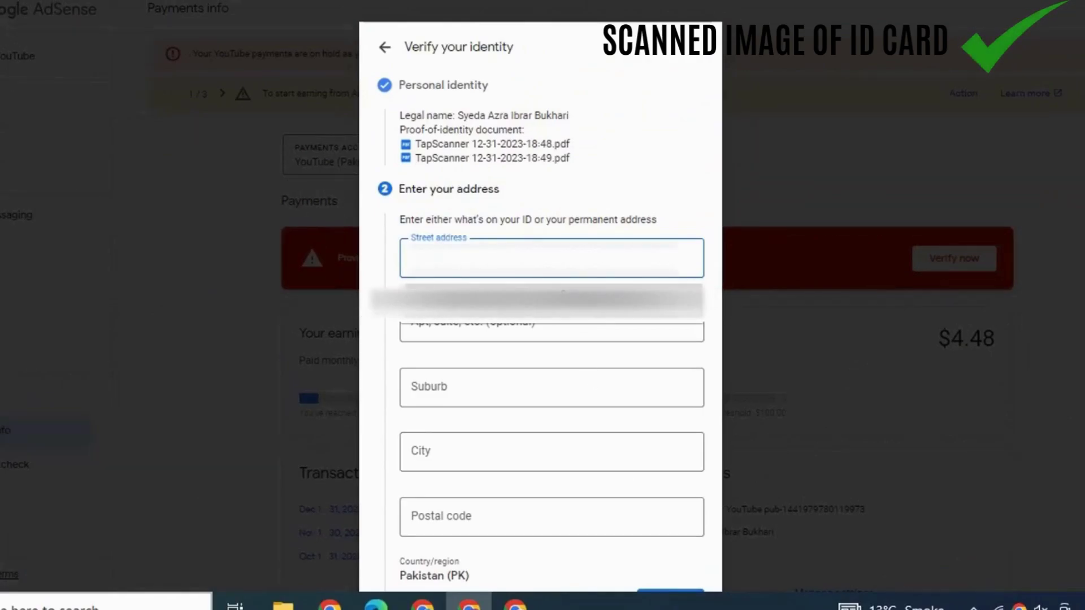
Fill the address from the Lahore suggestion with postal code 54600 and submit it.
left_click(564, 299)
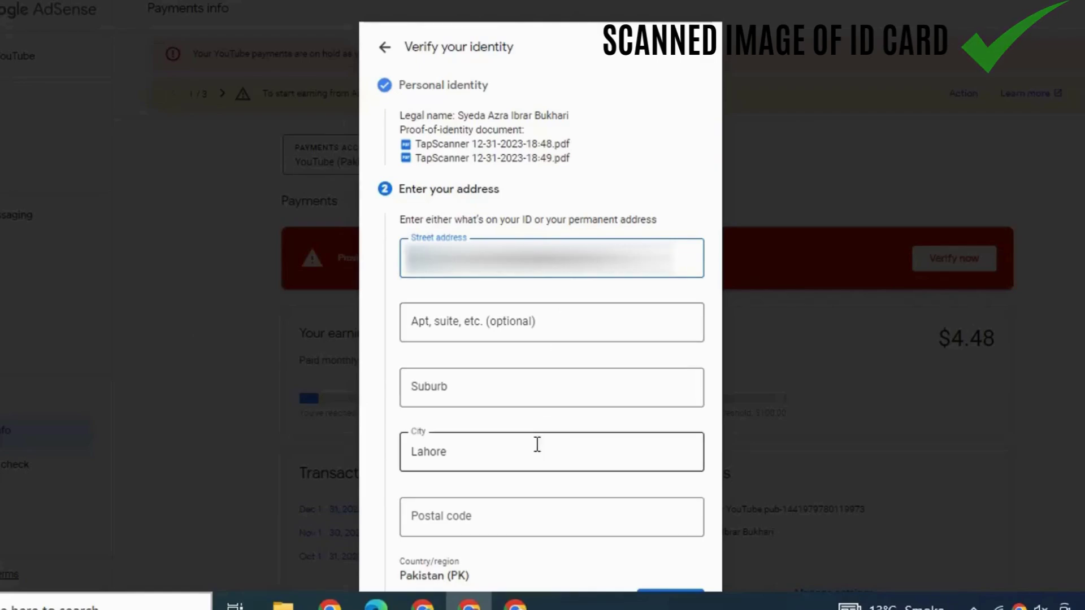
left_click(511, 518)
type("54600")
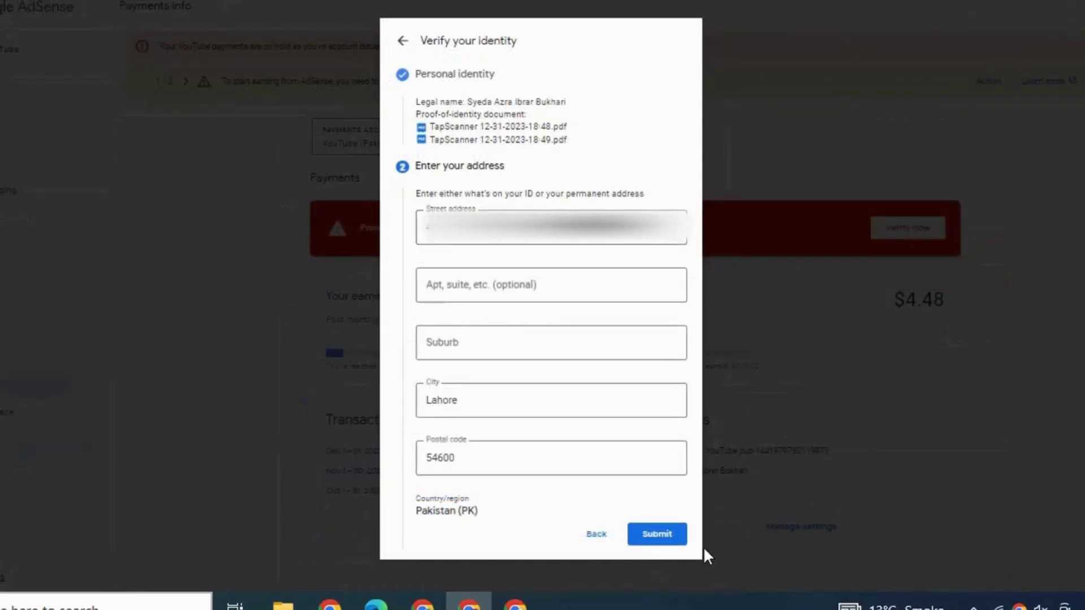
left_click(658, 535)
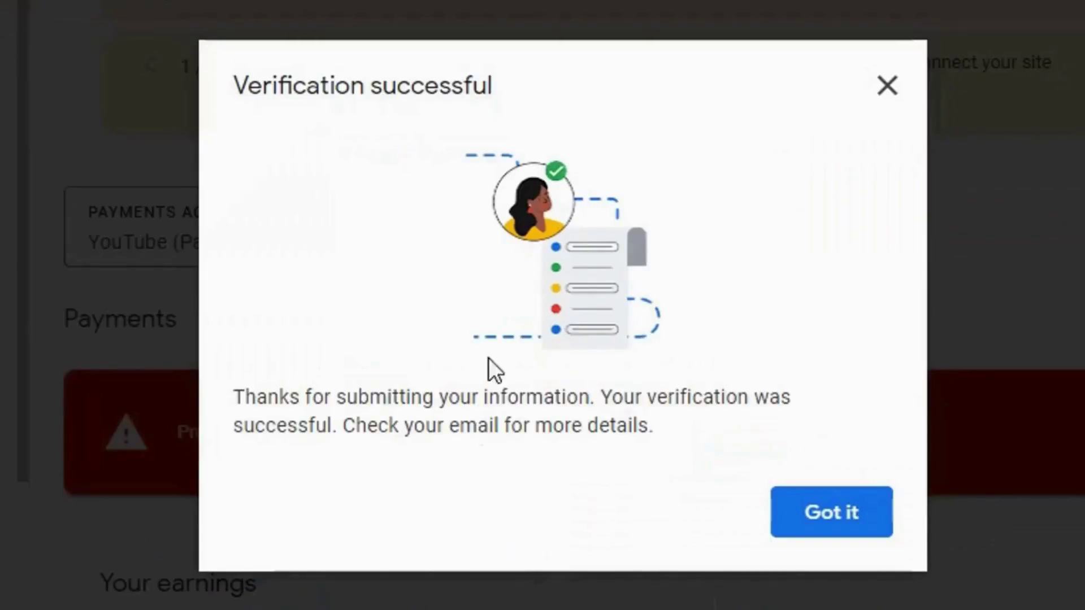
Highlight 'successful' and the check-email advice in the confirmation, then dismiss it.
double_click(320, 89)
double_click(397, 85)
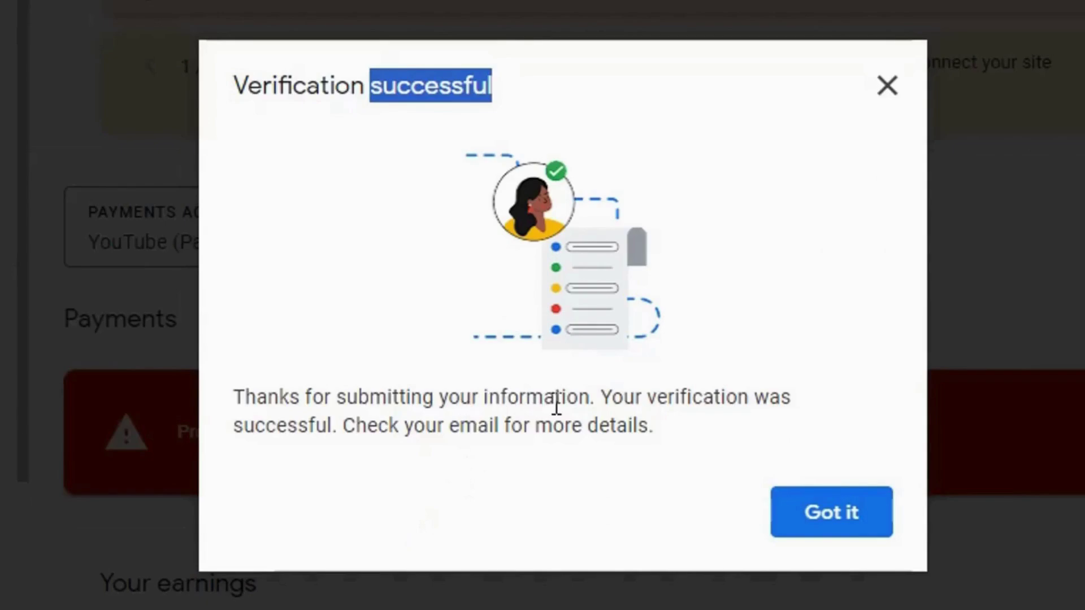
left_click_drag(339, 426, 654, 426)
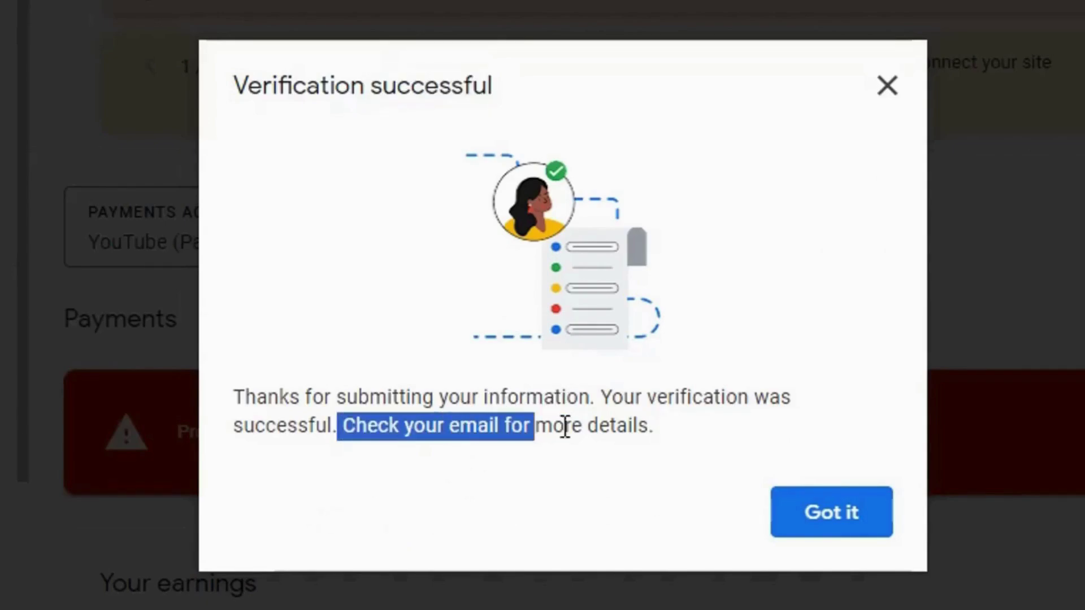
left_click(766, 450)
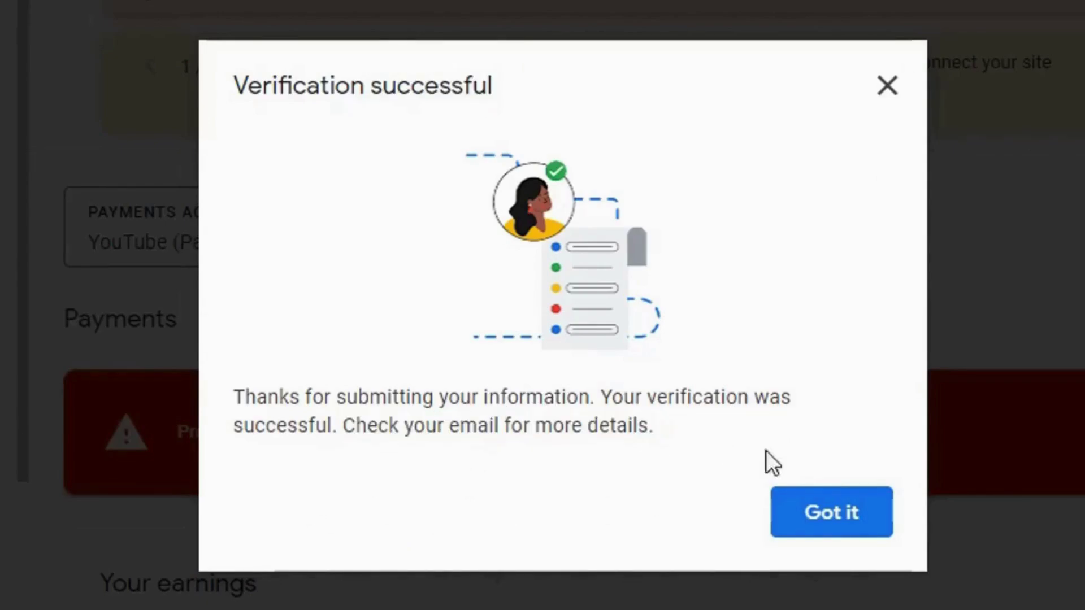
left_click(831, 512)
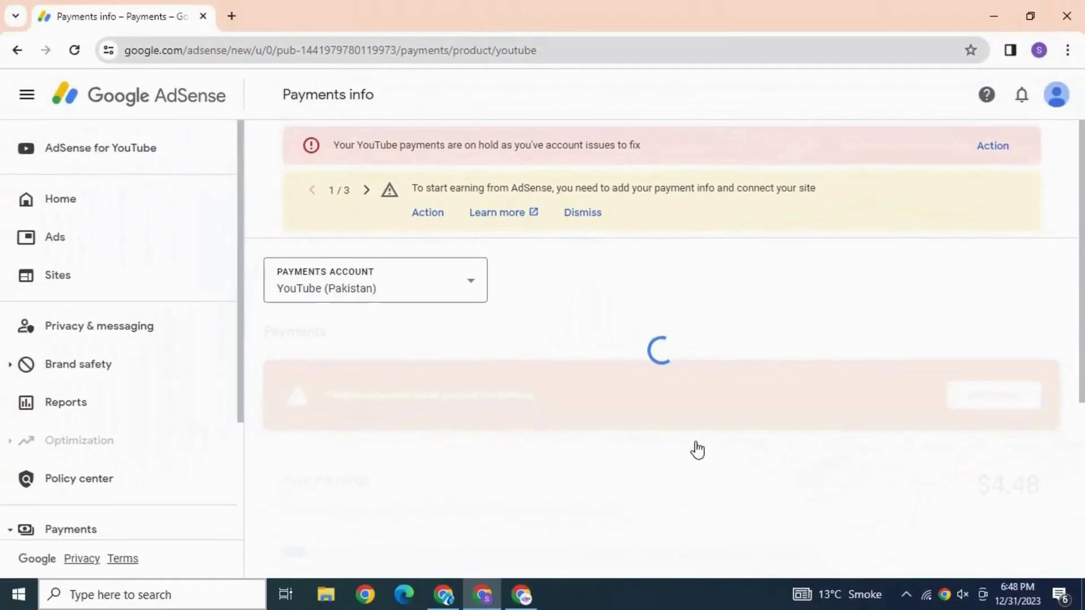
Open Gmail in a new tab and read the 'Google AdSense: Identity verification successful' email.
left_click(230, 17)
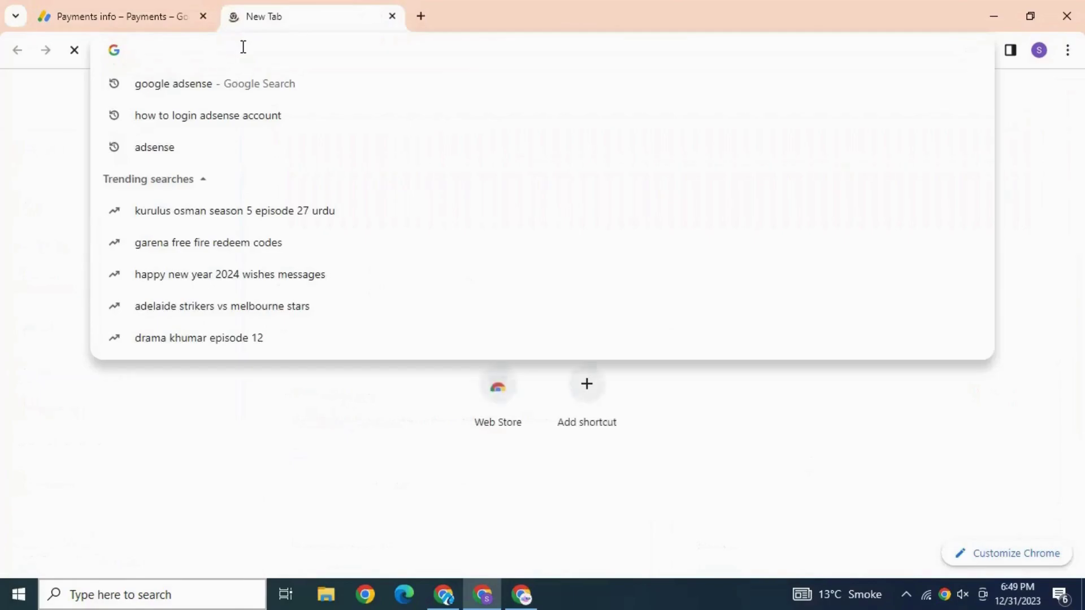
type("G")
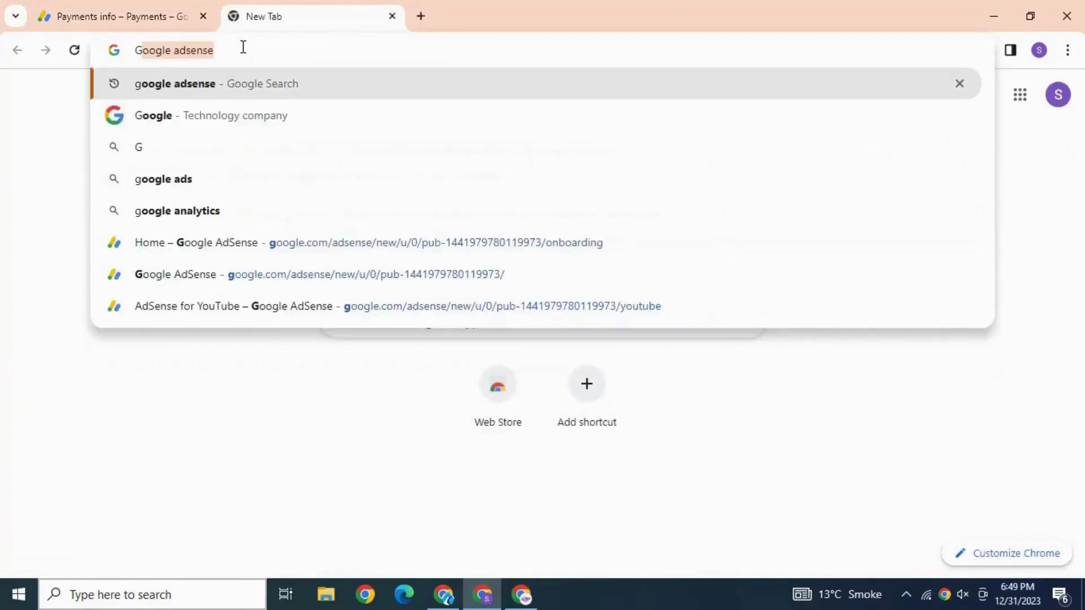
type("MAIL")
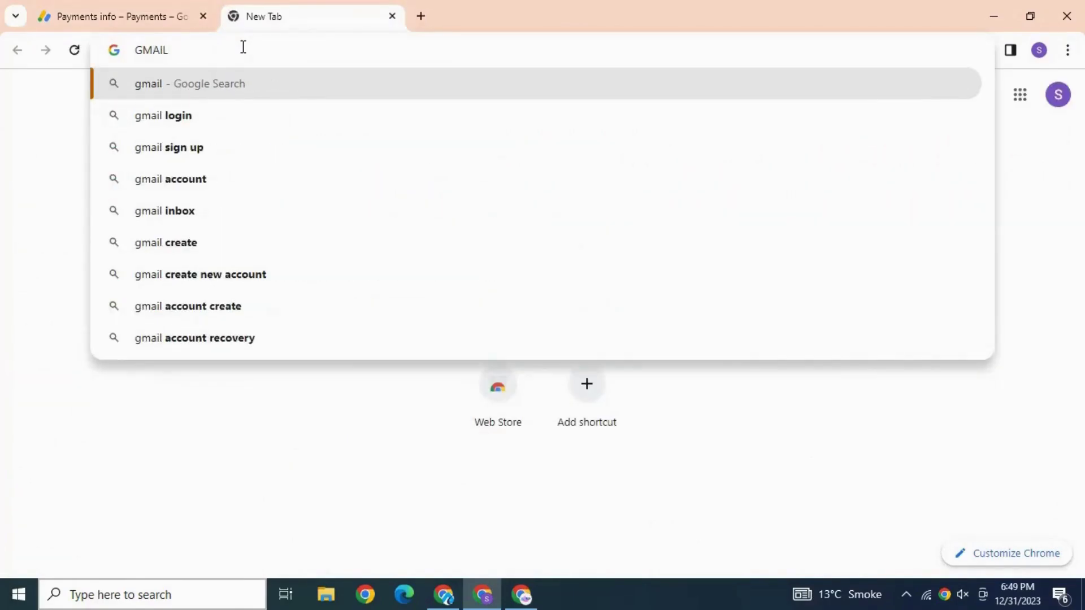
key("ctrl+Return")
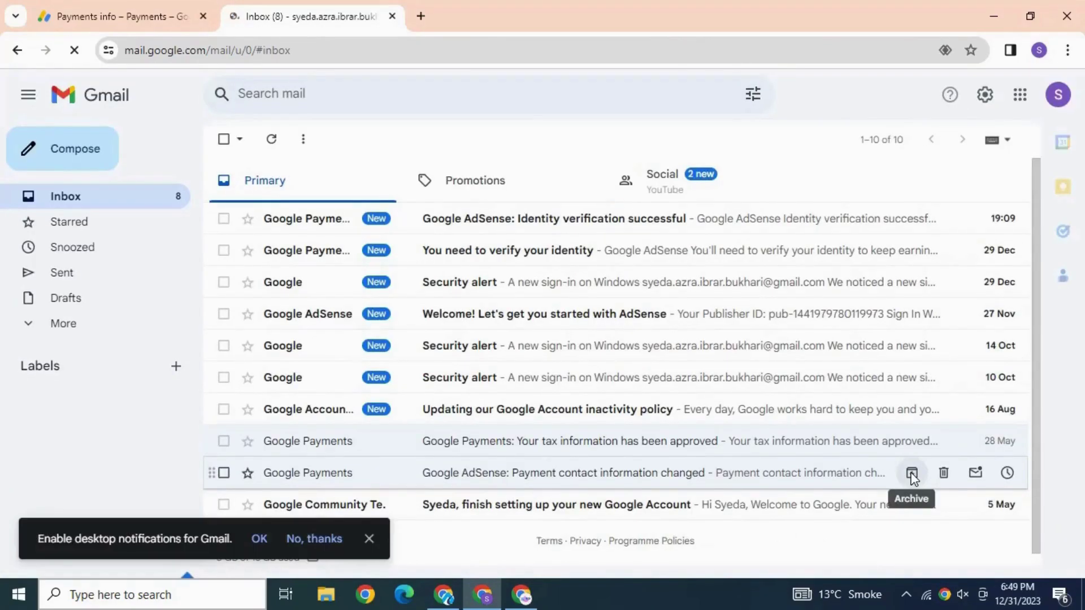
left_click(547, 218)
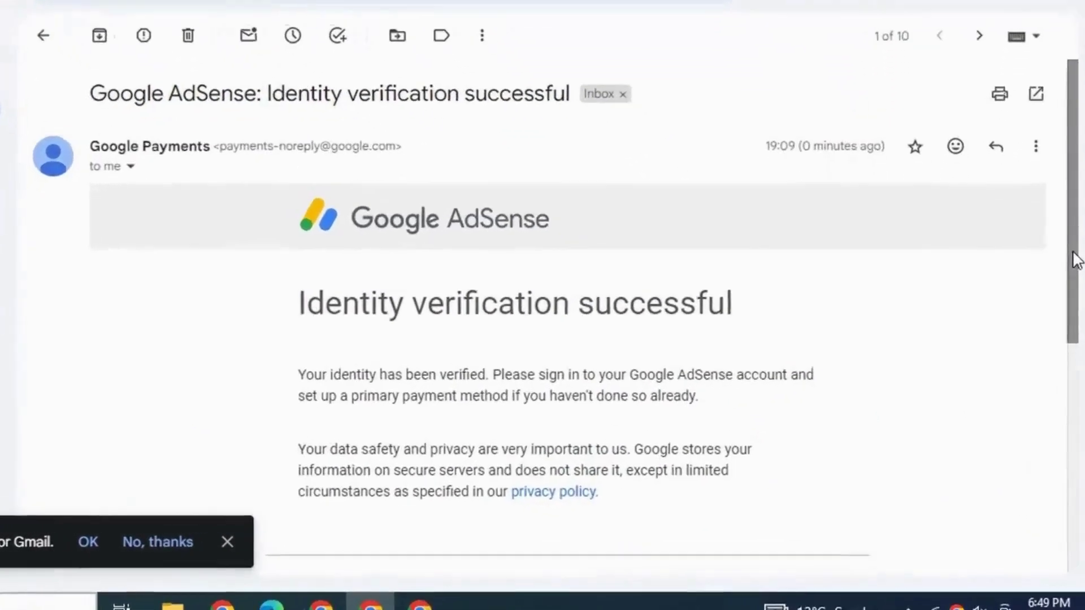
scroll(928, 294, "down", 2)
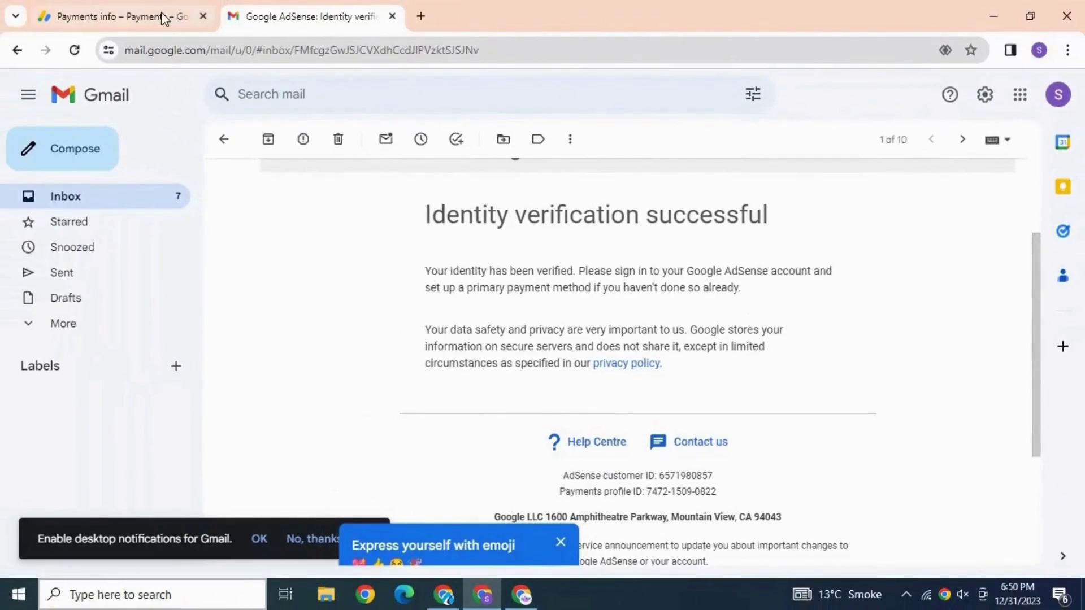
On AdSense's Verification check page, highlight Identity Verification's Completed status.
left_click(164, 19)
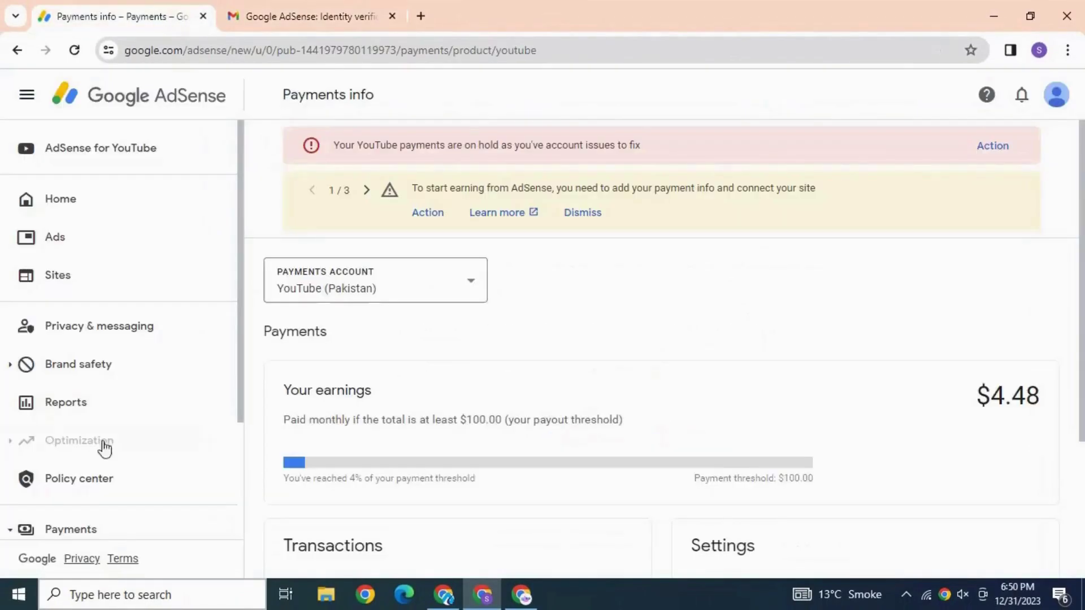
scroll(67, 439, "down", 2)
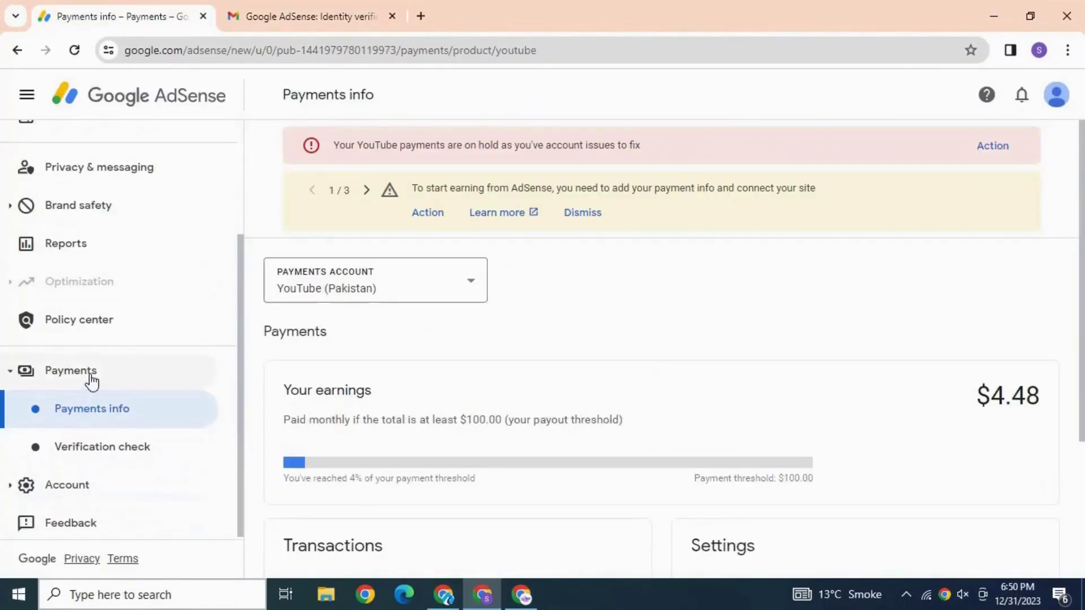
left_click(103, 447)
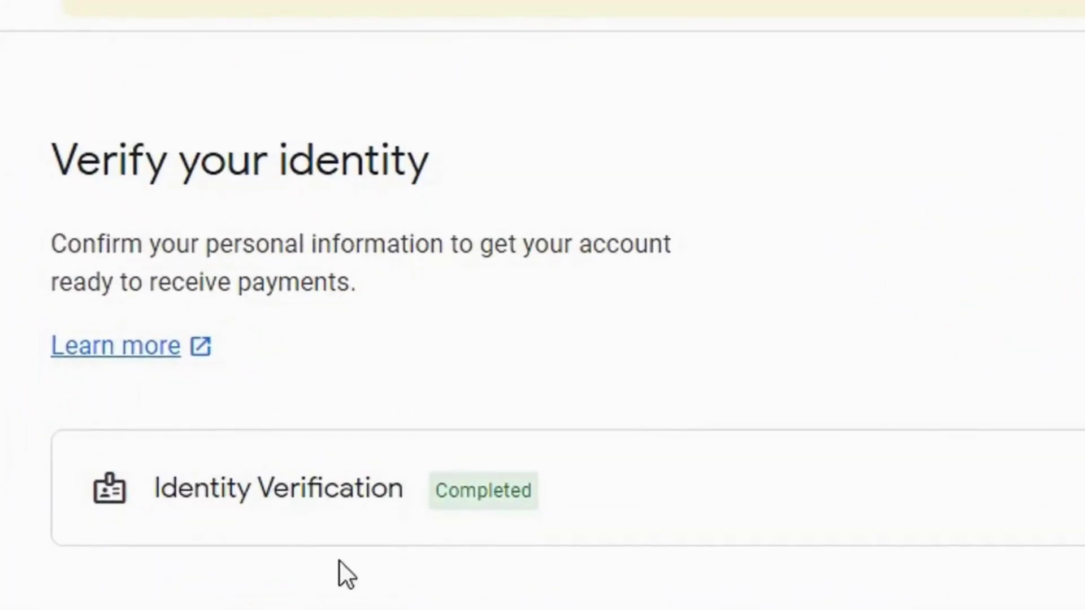
double_click(476, 490)
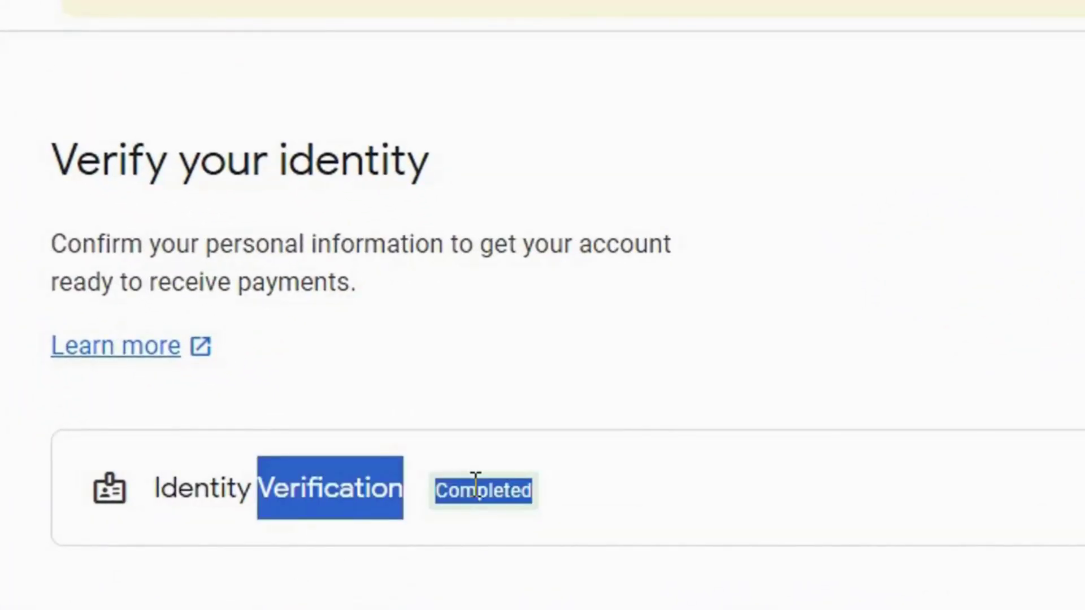